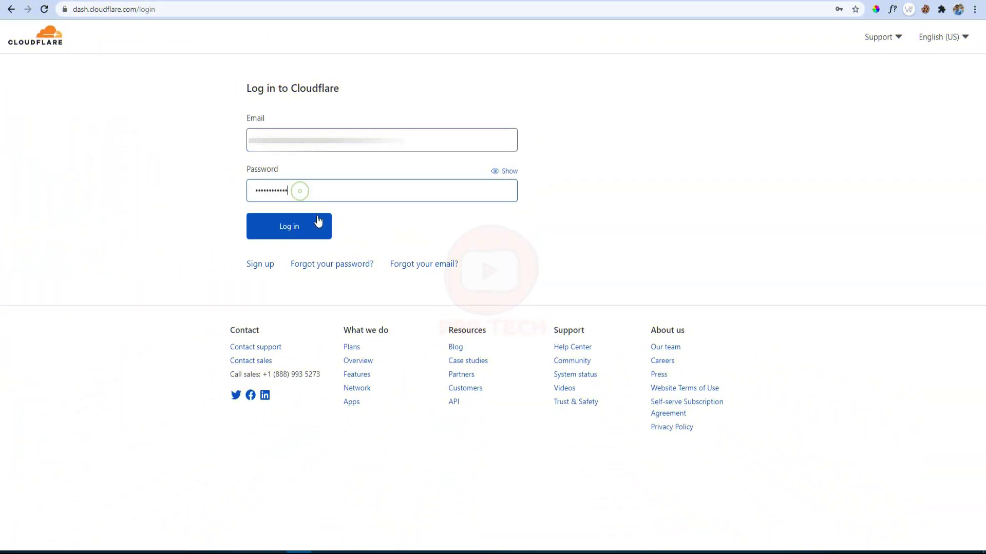
Step: Log in to Cloudflare with the account email and password
click(319, 224)
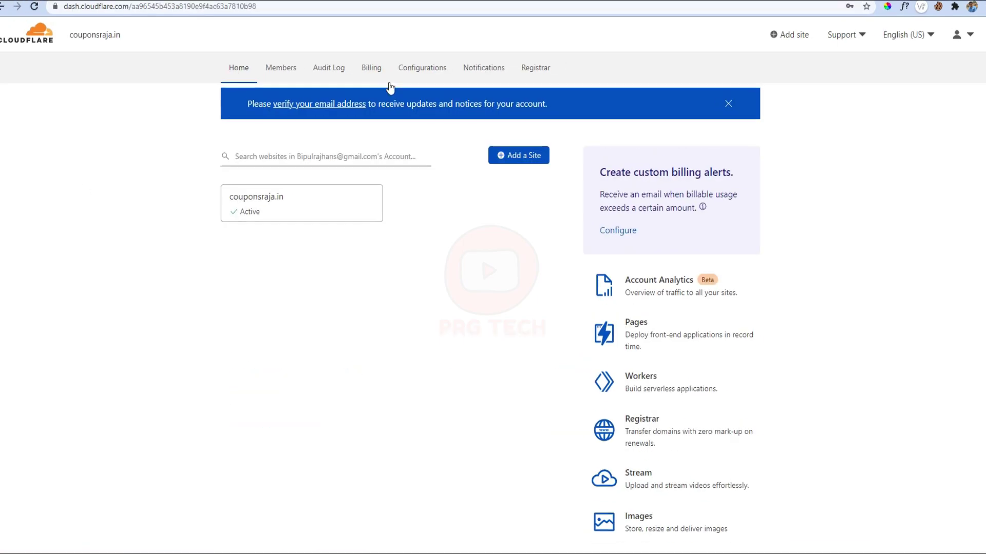
Step: Add warrioryoddha.com as a new site and pick the Free plan to start its DNS scan
click(594, 180)
click(293, 170)
text(warrioryoddha.com)
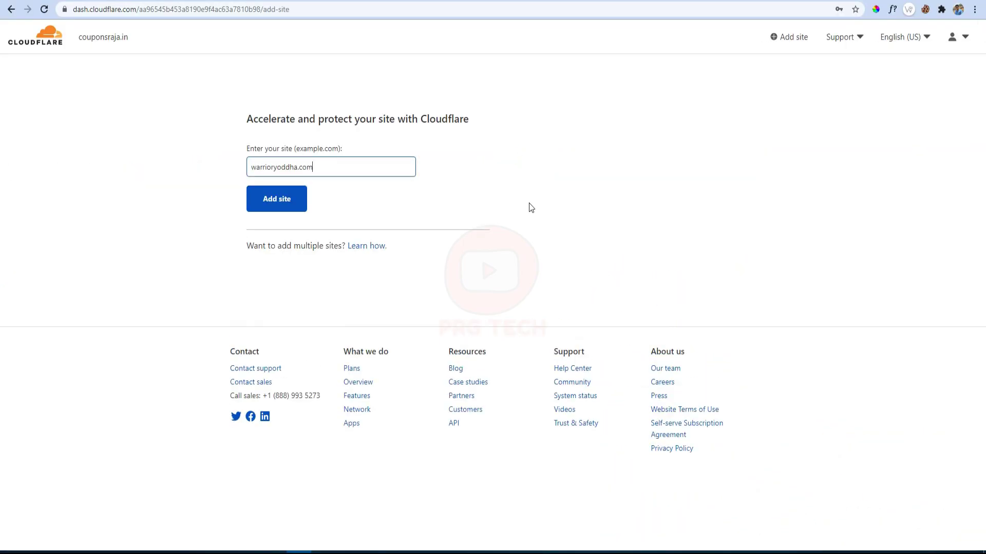
click(294, 208)
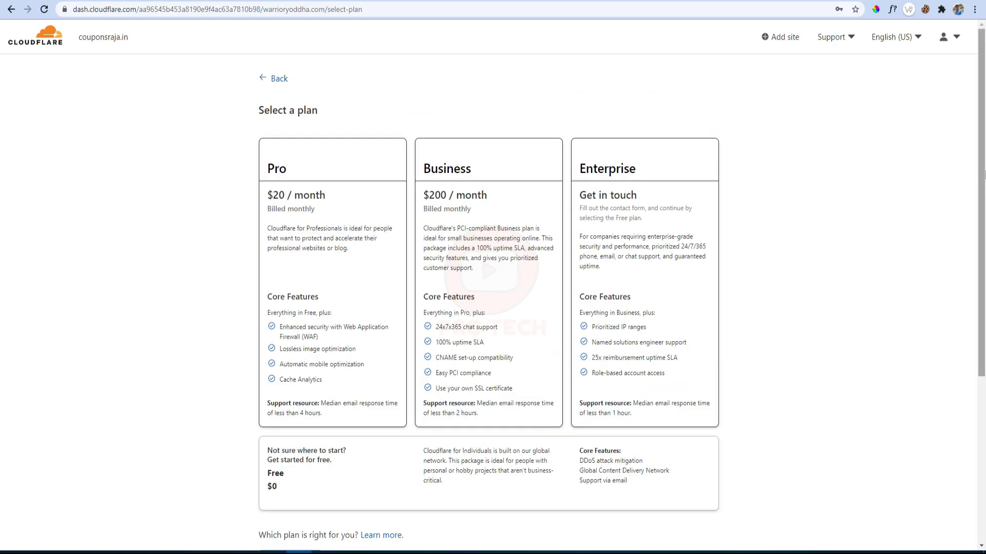
scroll(984, 218, down, 3)
click(336, 303)
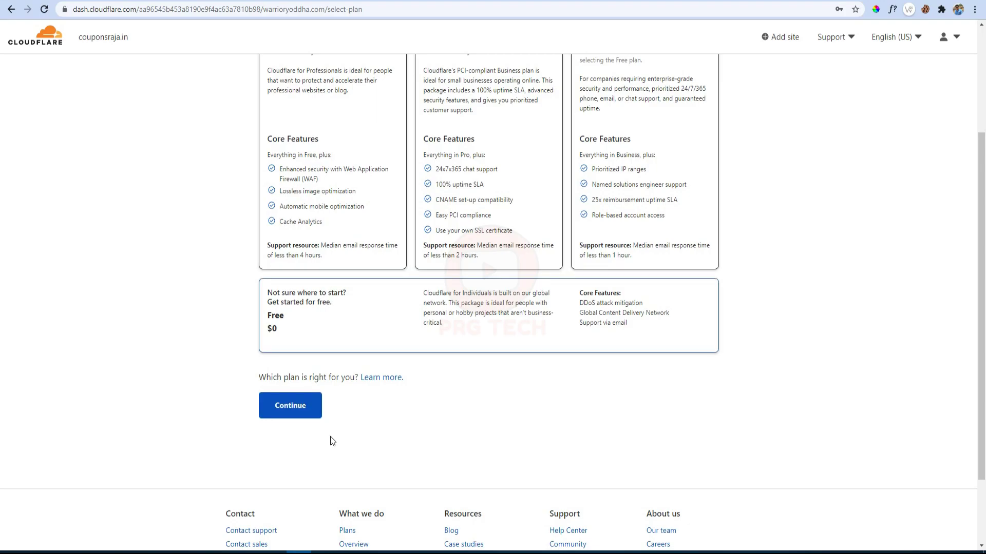
click(276, 407)
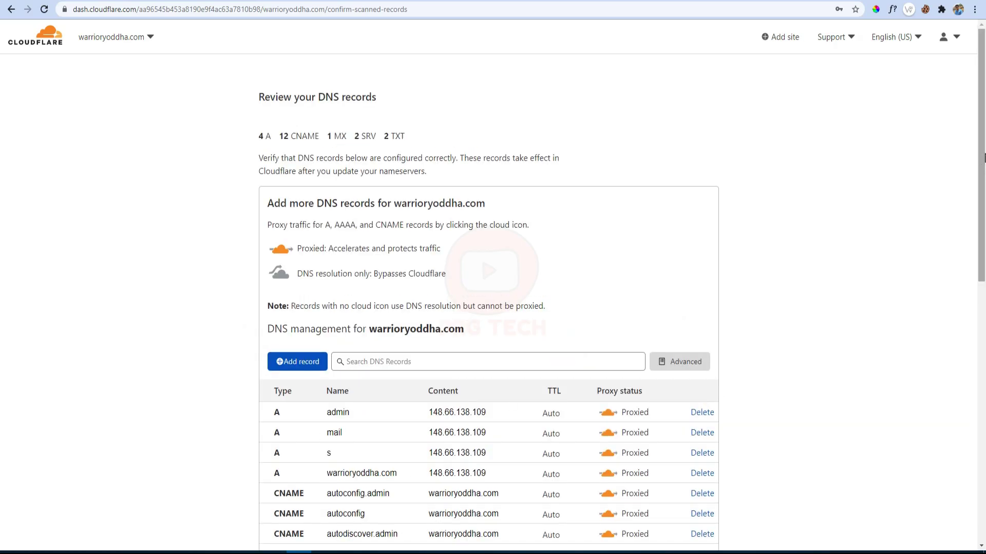
Step: Look over the scanned A, CNAME, MX, SRV and TXT records and continue to the nameserver instructions
mouse_move(983, 157)
mouse_down()
mouse_move(979, 331)
mouse_move(981, 176)
mouse_up()
scroll(338, 460, down, 5)
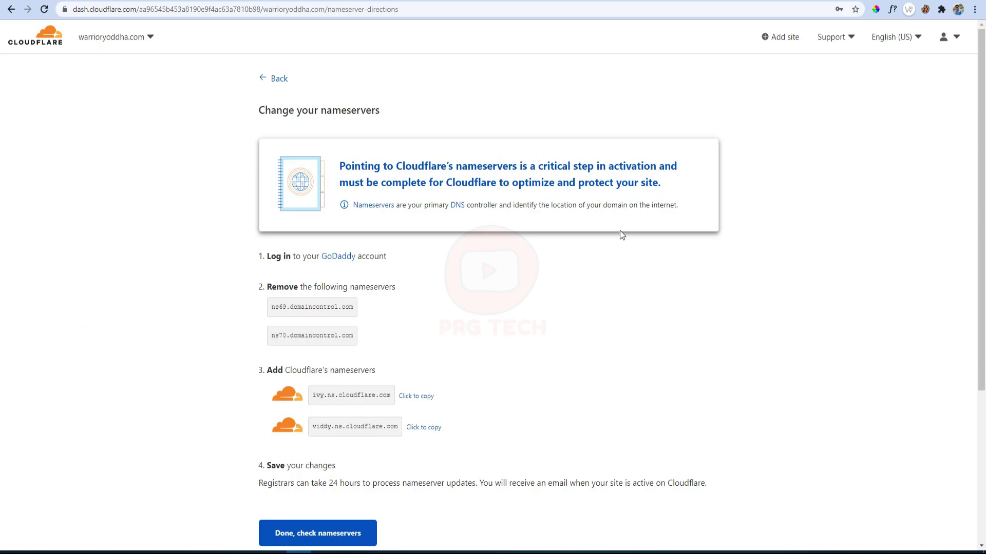
Step: Copy ivy.ns.cloudflare.com and bring up GoDaddy's product list showing warrioryoddha.com
drag(981, 269, 983, 337)
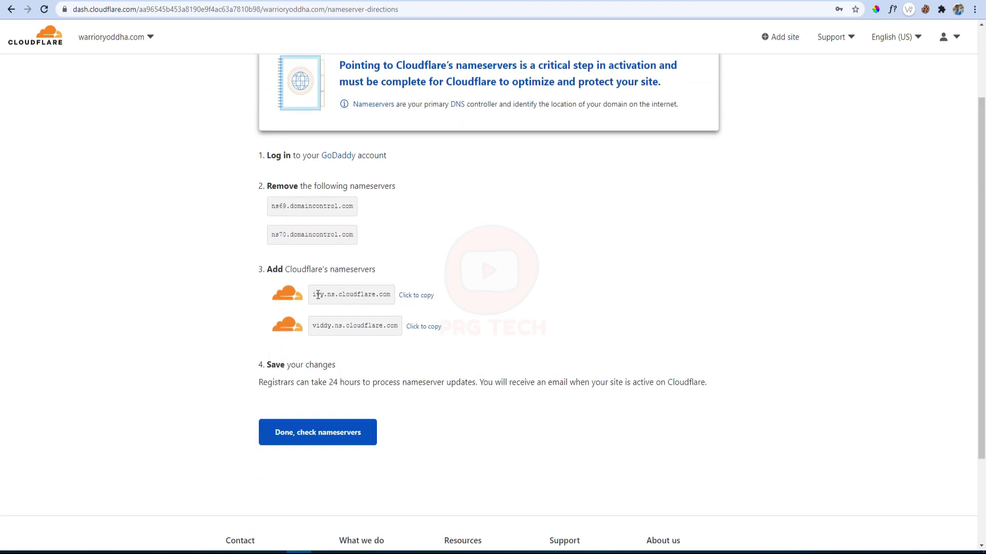
click(424, 297)
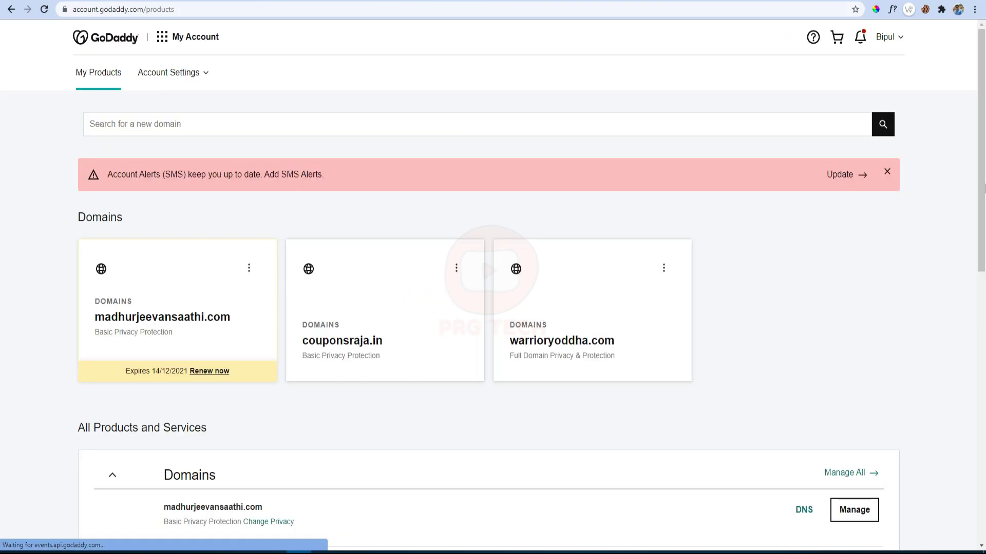
drag(983, 187, 983, 343)
Step: Open warrioryoddha.com's nameserver settings in GoDaddy and choose to enter custom nameservers
scroll(786, 190, down, 2)
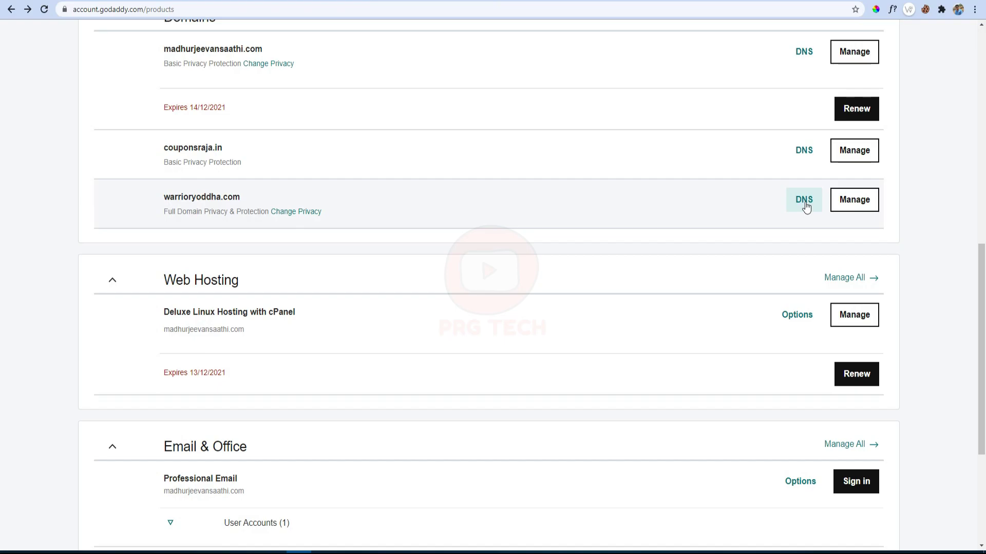
click(804, 205)
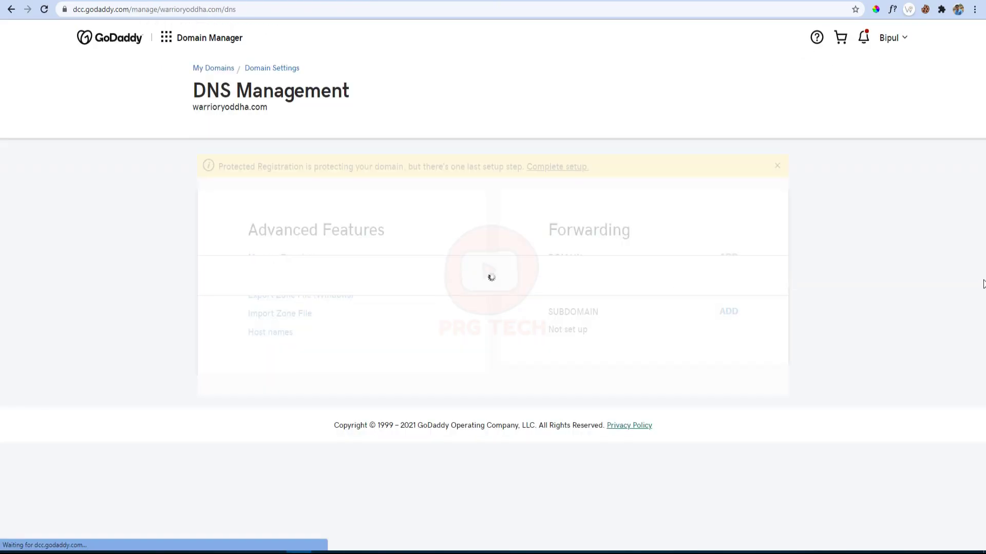
drag(983, 143, 983, 444)
click(372, 242)
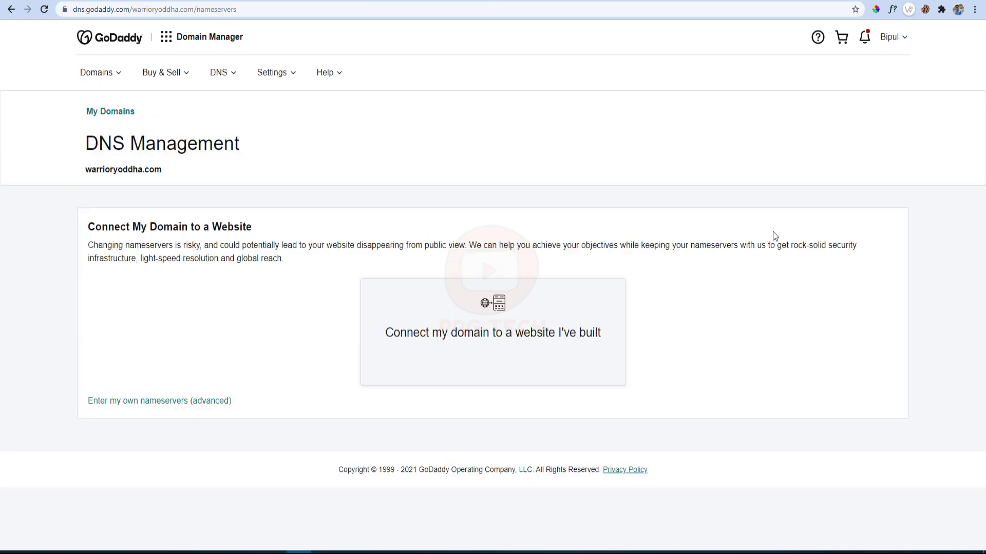
click(152, 401)
Step: Fill in ivy.ns.cloudflare.com and viddy.ns.cloudflare.com as the two custom nameservers
click(228, 288)
key(ctrl+v)
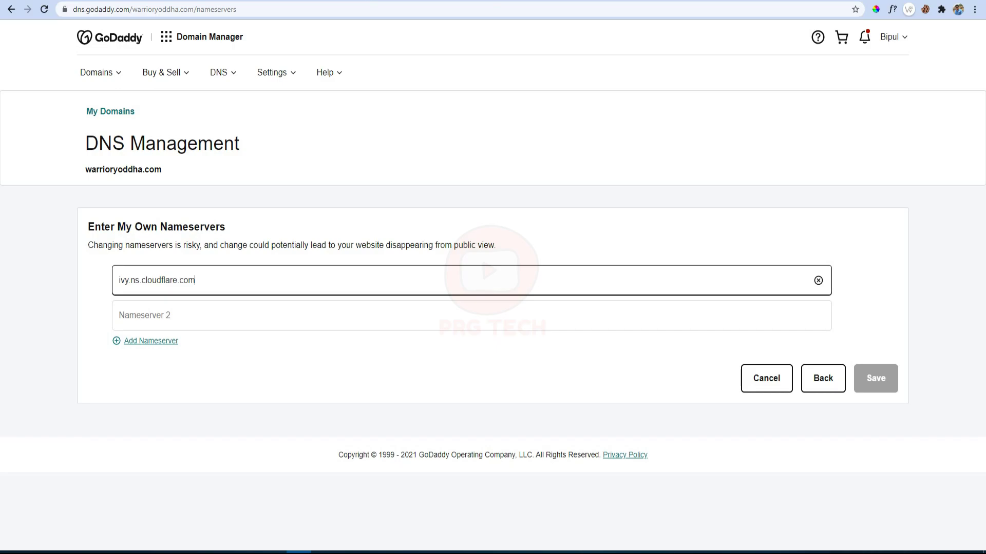
click(194, 5)
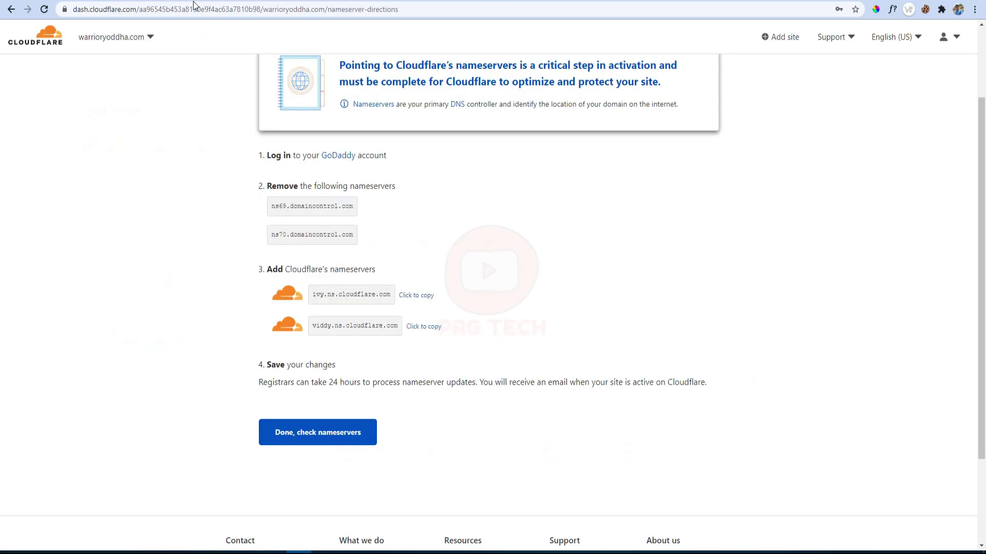
click(436, 328)
click(288, 2)
click(154, 315)
key(ctrl+v)
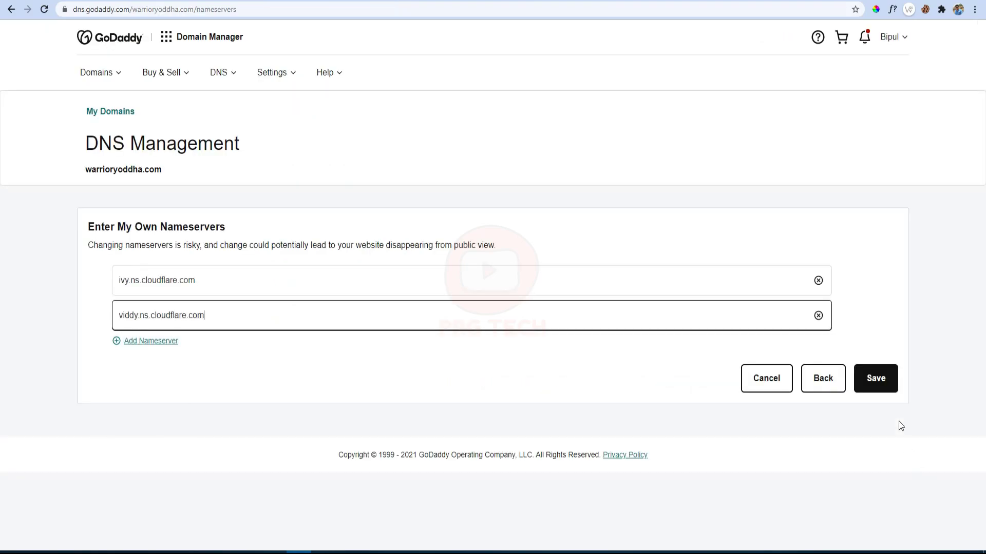
Step: Save the Cloudflare nameservers, give consent to the update and continue to identity verification
click(878, 380)
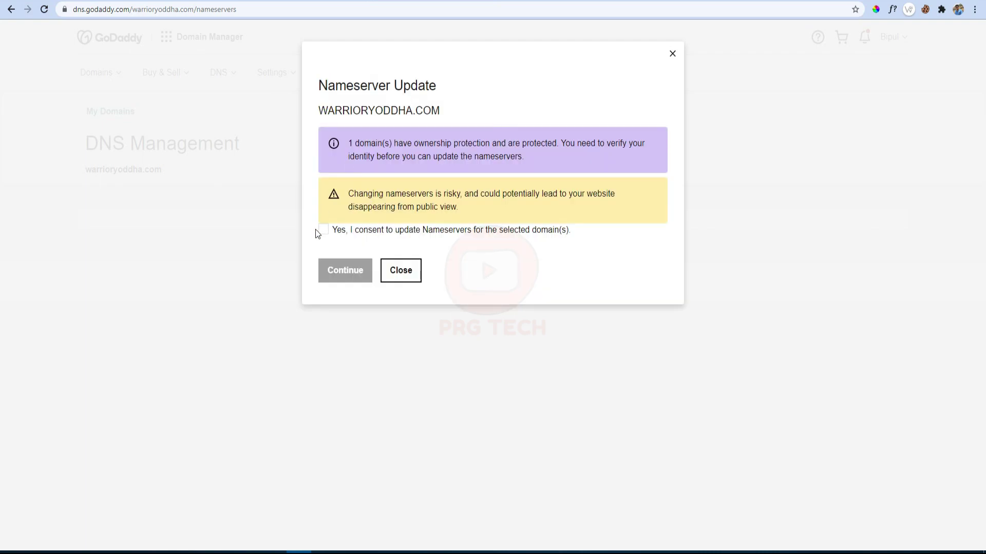
click(322, 230)
click(352, 276)
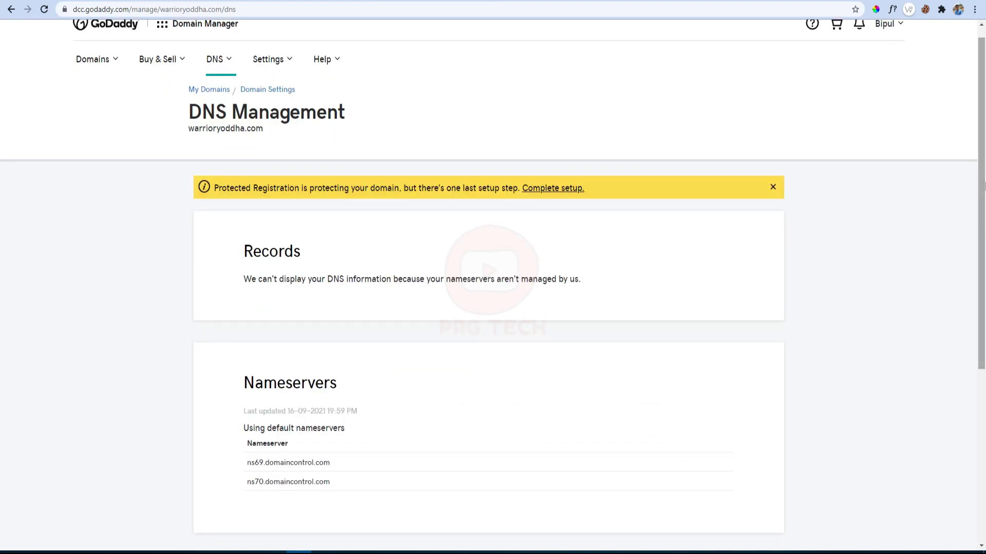
Step: Reload DNS Management and check the Nameservers section lists ivy.ns.cloudflare.com and viddy.ns.cloudflare.com
scroll(982, 177, down, 5)
scroll(982, 177, up, 1)
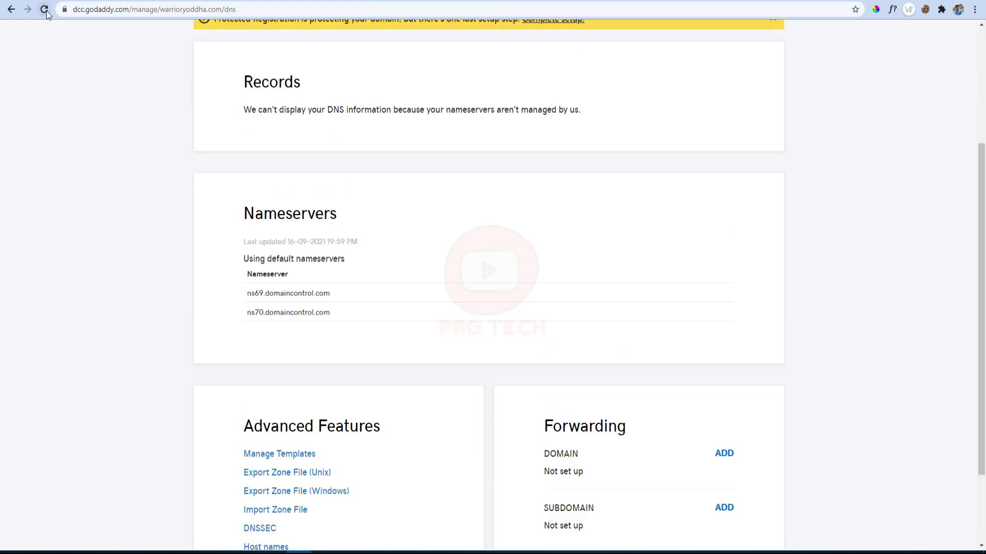
click(44, 9)
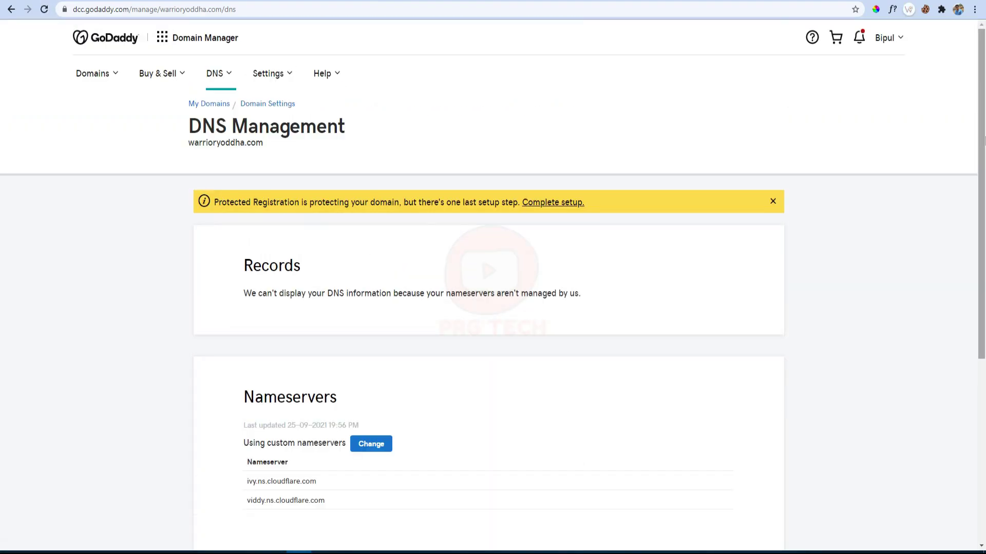
scroll(982, 194, down, 1)
scroll(982, 194, down, 2)
drag(256, 331, 339, 352)
Step: View warrioryoddha.com's connection details, which show Not secure with an invalid certificate
click(827, 400)
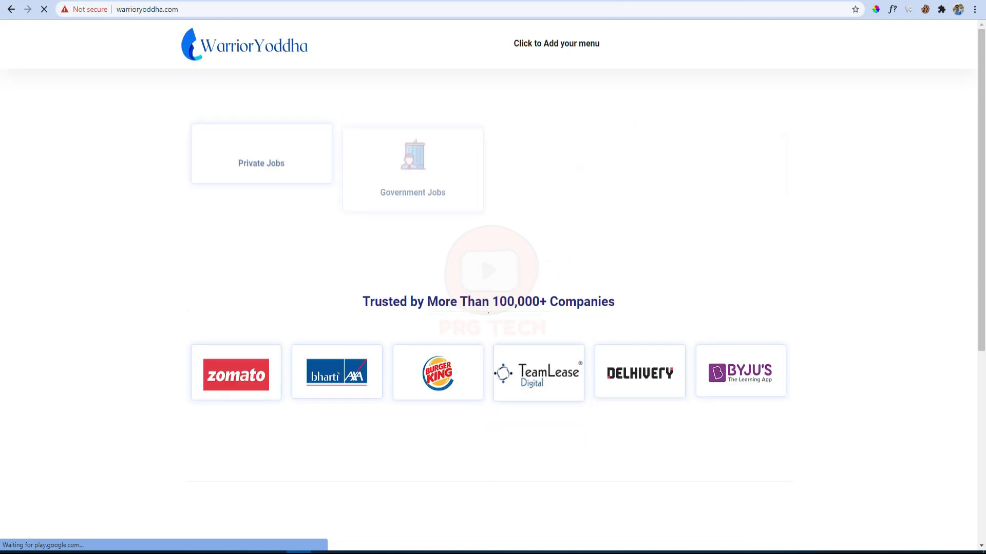
click(90, 9)
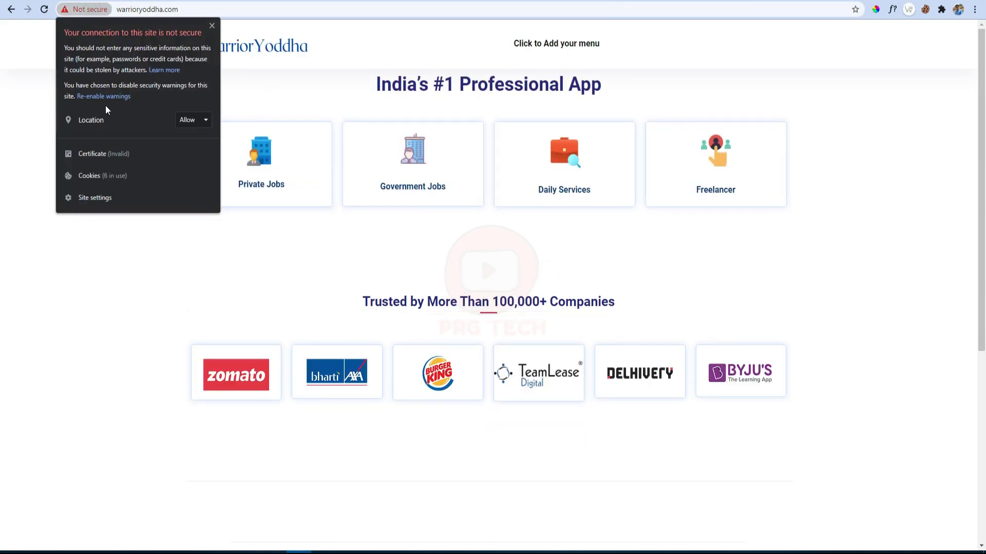
Step: Check the site's certificate, then reach cPanel's Manage SSL sites page via an 'ssl' search
click(93, 153)
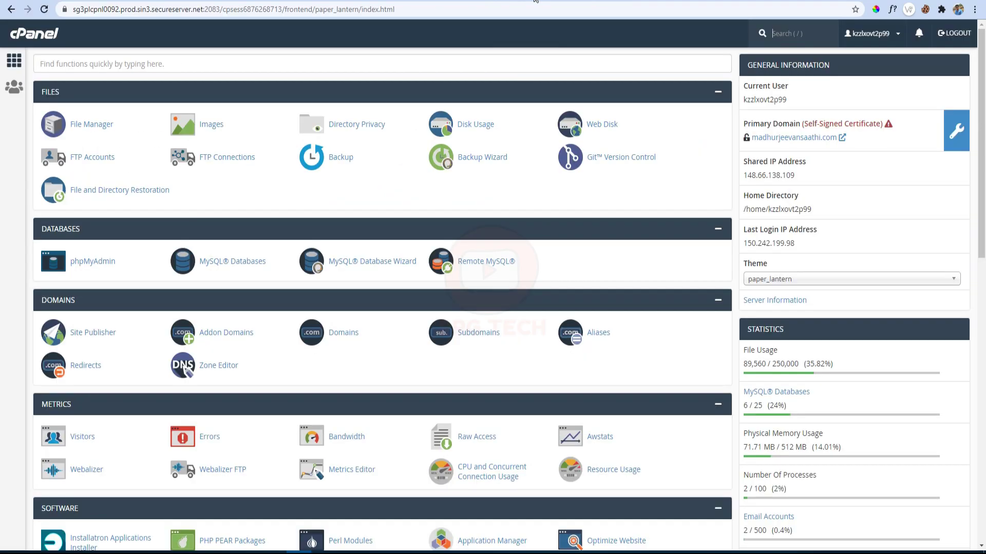
click(106, 66)
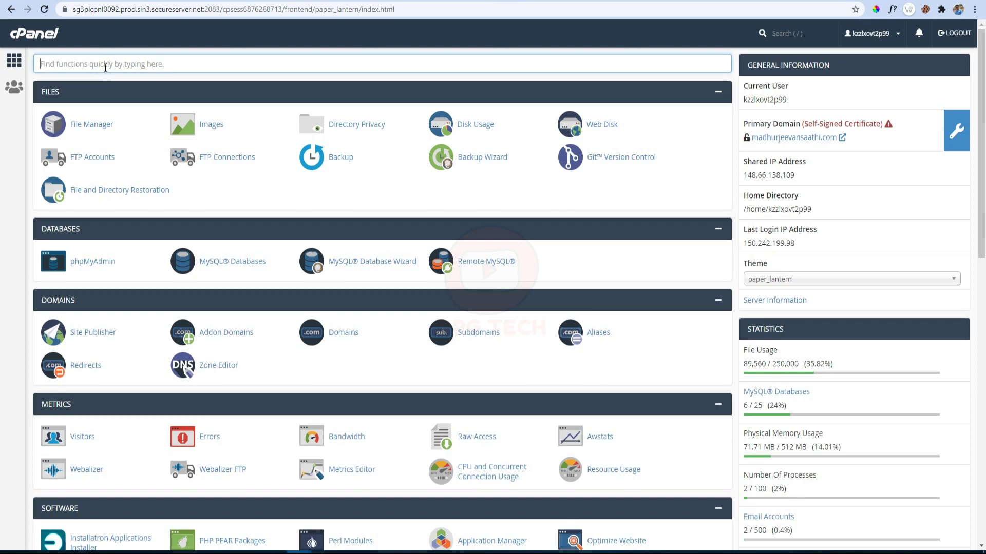
text(ssl)
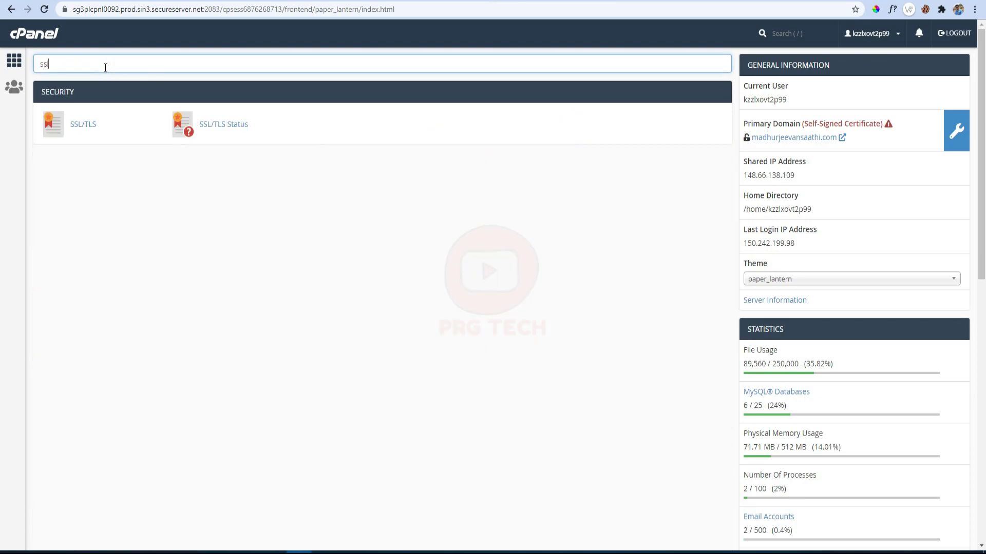
click(77, 128)
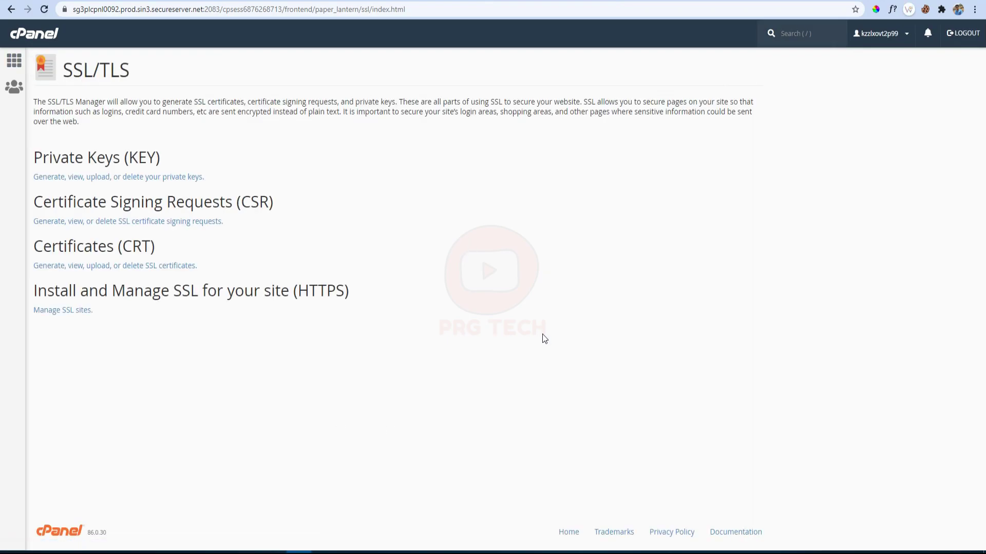
click(46, 317)
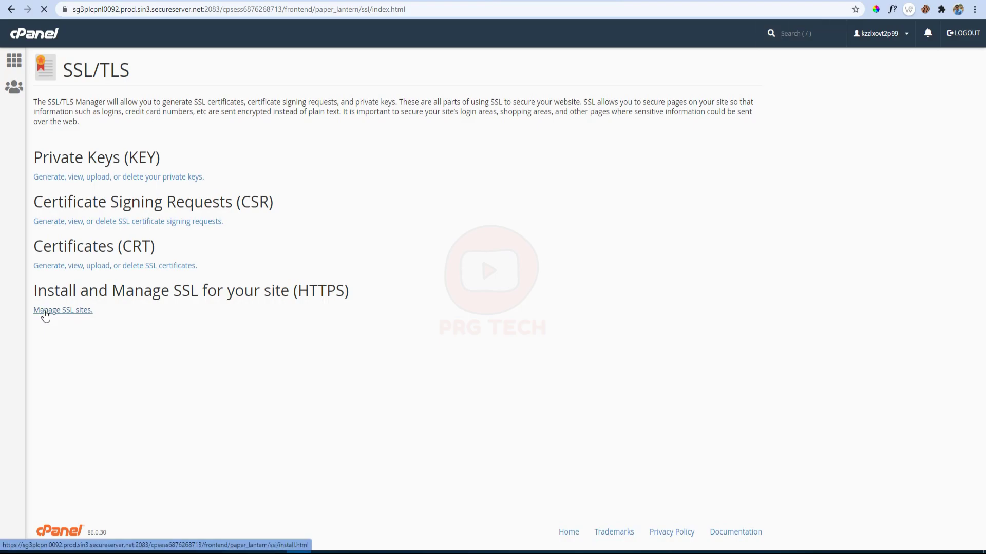
scroll(516, 283, down, 10)
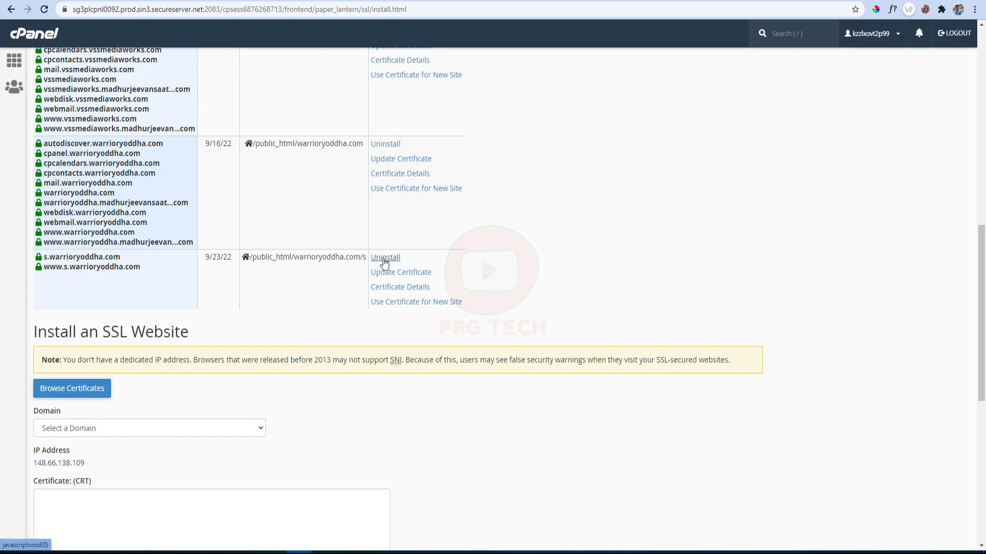
Step: Uninstall the SSL certificate for s.warrioryoddha.com
click(384, 257)
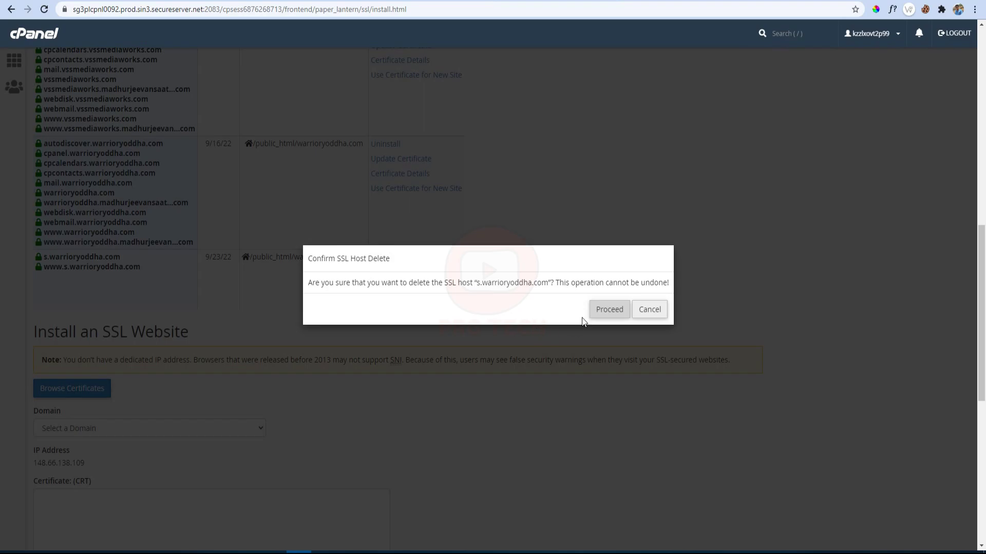
click(602, 313)
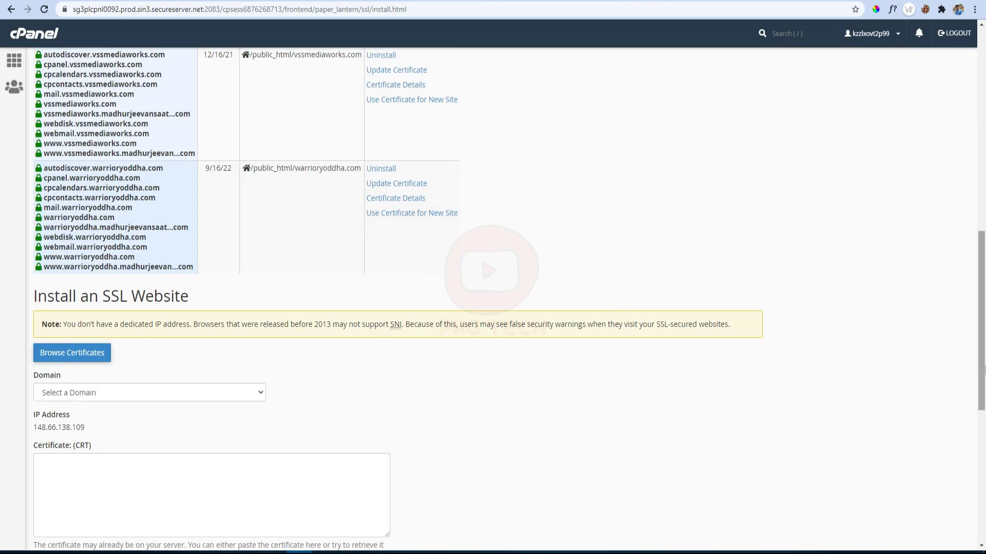
drag(982, 371, 982, 459)
Step: Choose warrioryoddha.com as the domain under Install an SSL Website
click(116, 130)
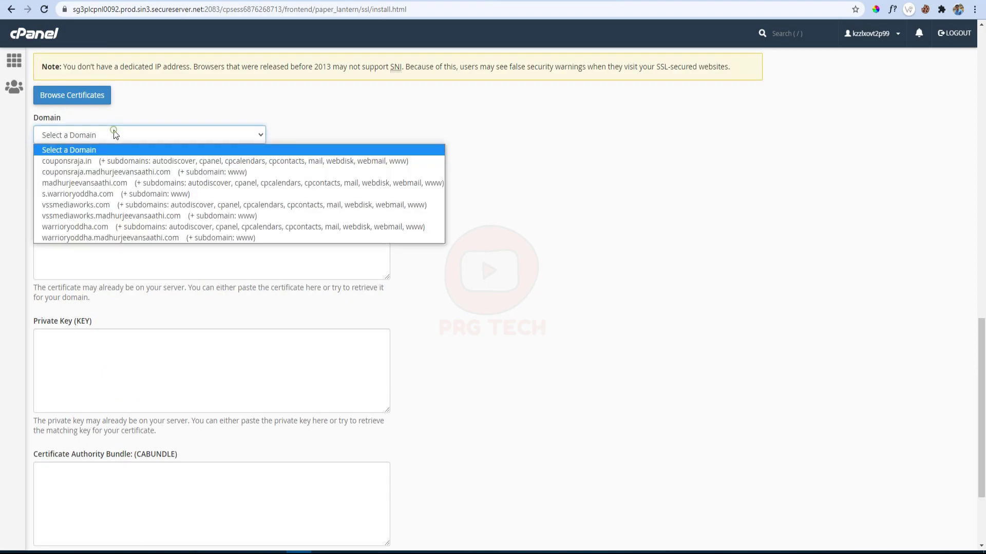
click(296, 229)
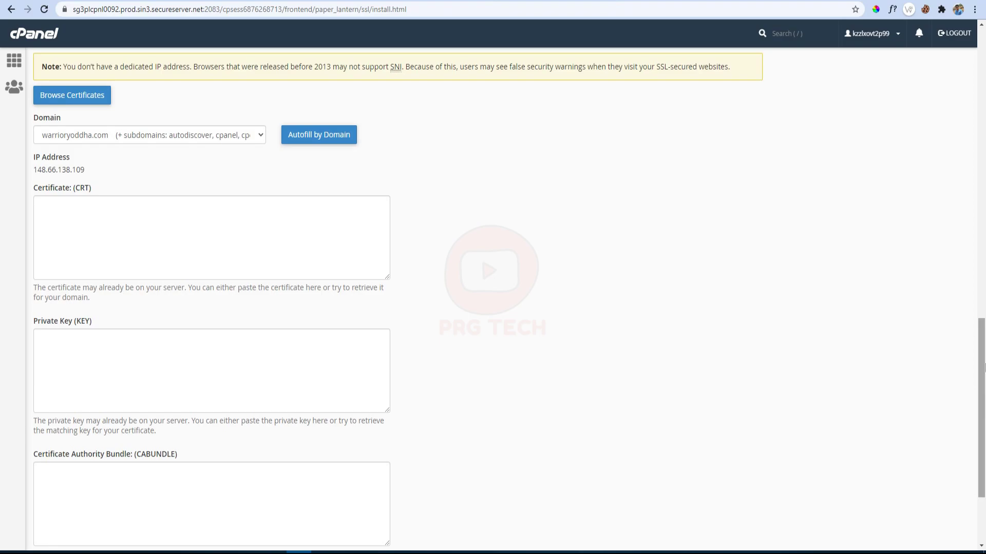
drag(981, 328, 981, 370)
scroll(984, 434, up, 2)
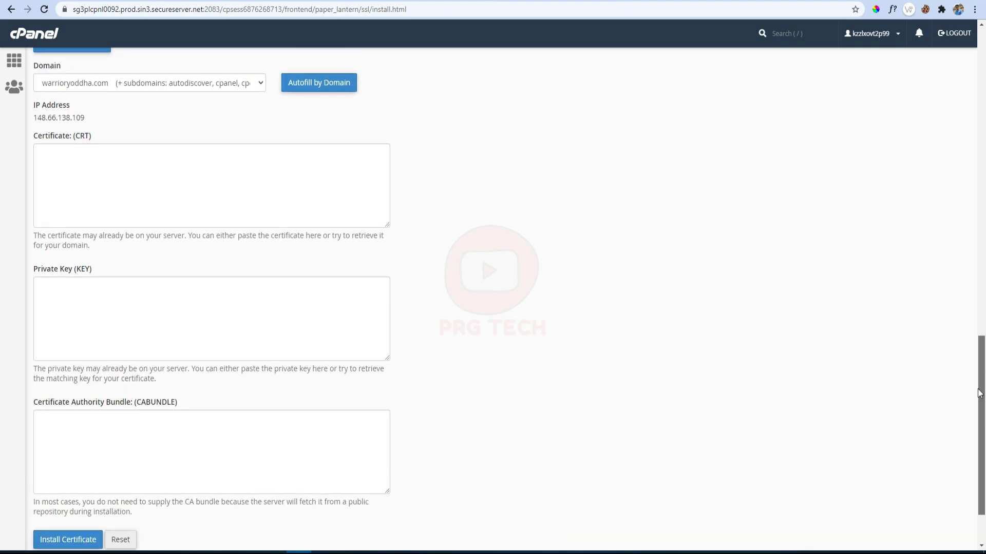
scroll(984, 434, down, 1)
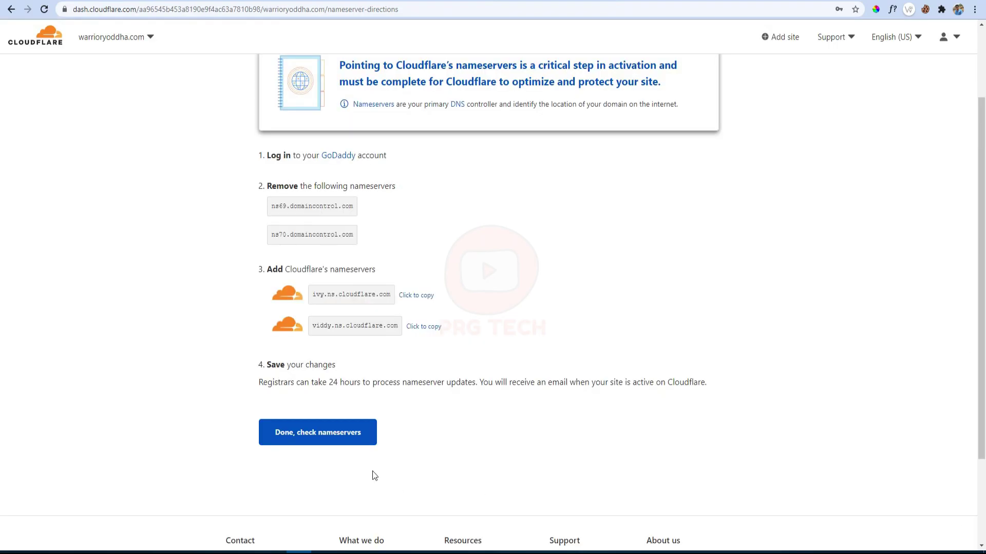
Step: Confirm the nameserver change, then generate an origin certificate with defaults: RSA 2048, 15 years, warrioryoddha.com and *.warrioryoddha.com
click(320, 443)
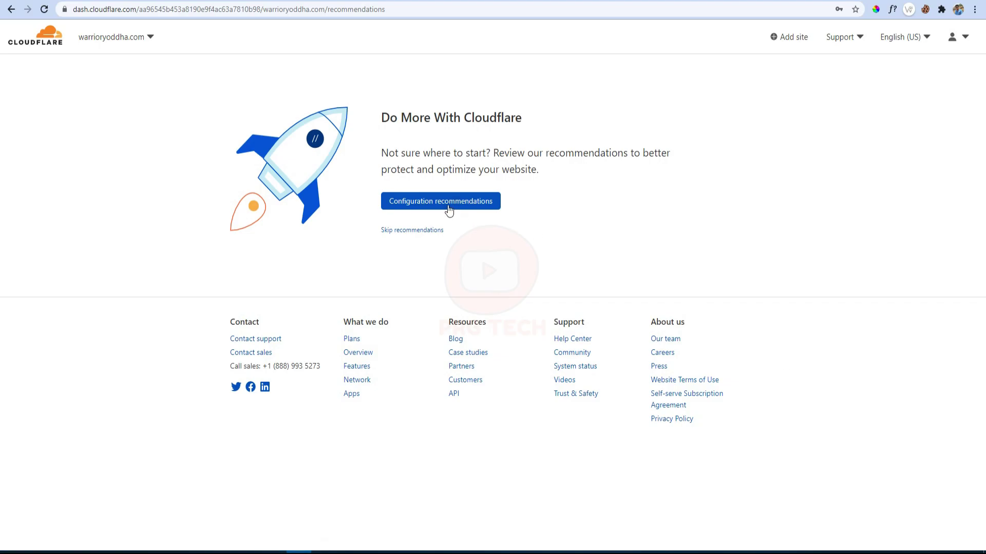
click(416, 231)
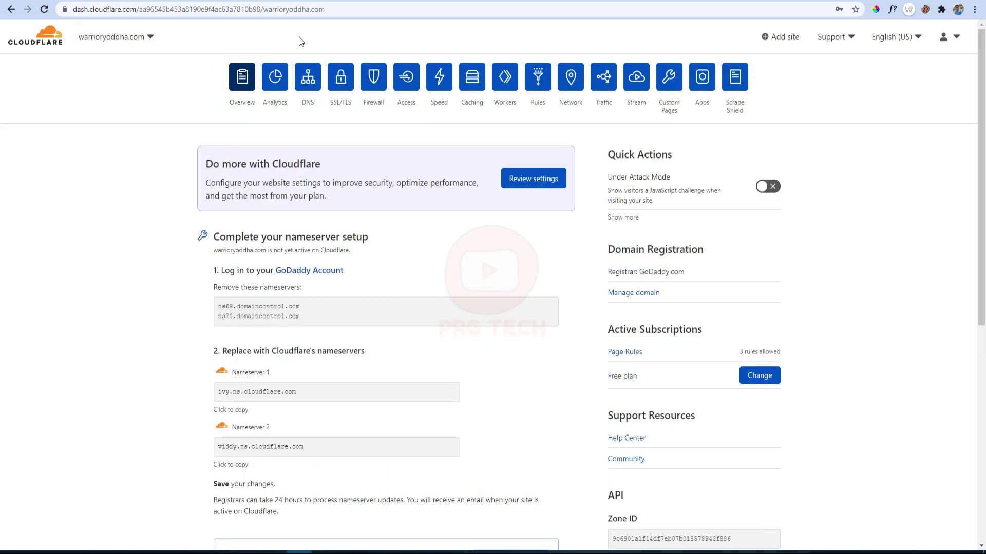
click(342, 79)
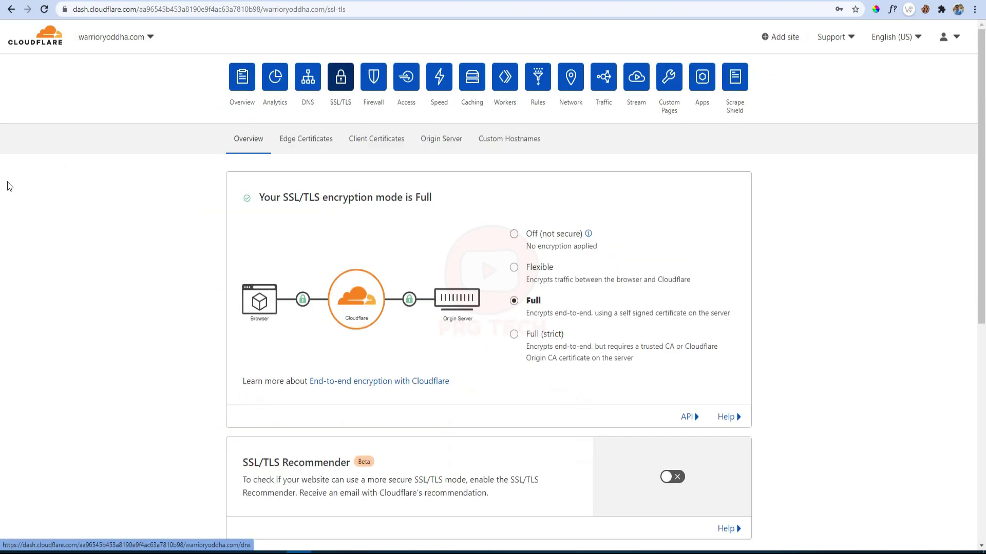
click(435, 127)
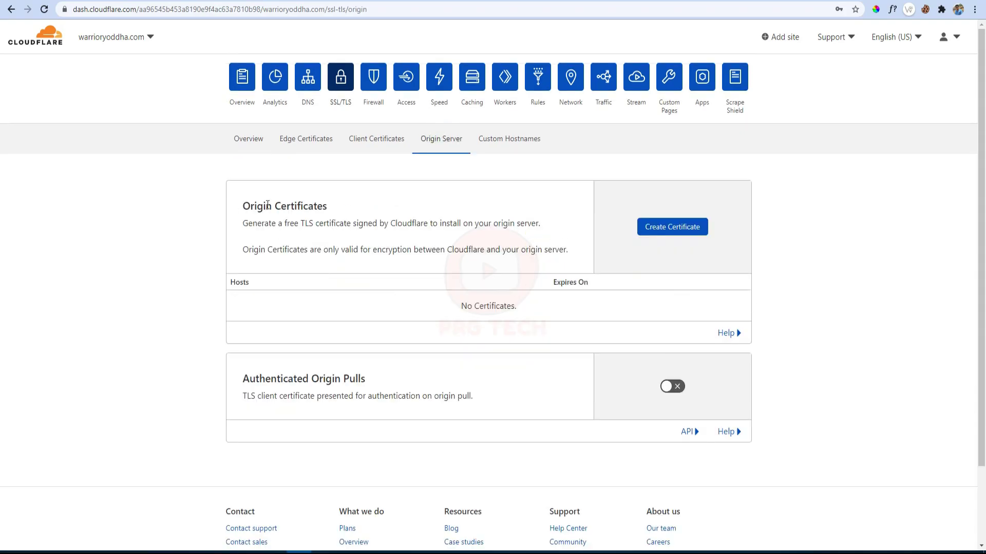
click(684, 226)
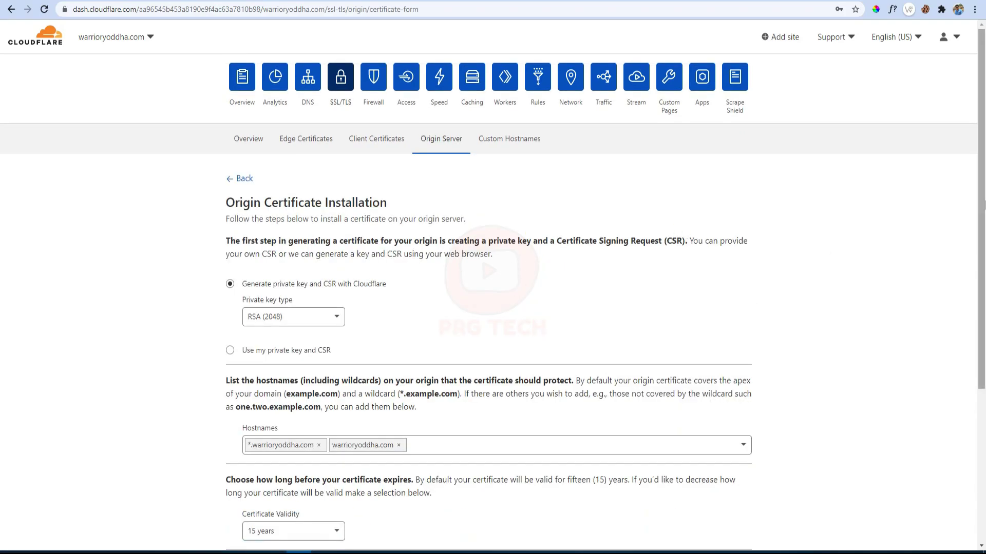
scroll(982, 292, down, 2)
scroll(983, 293, down, 1)
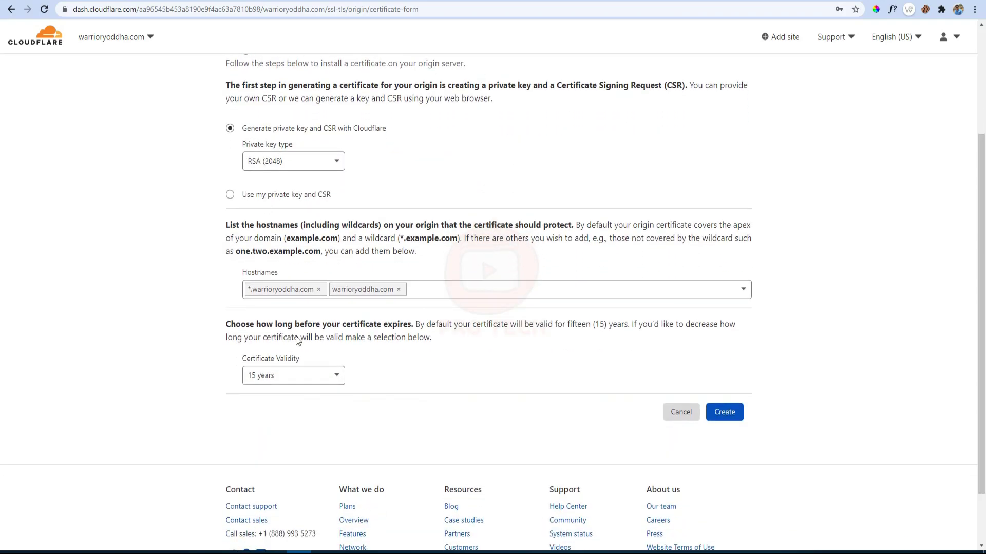
click(724, 413)
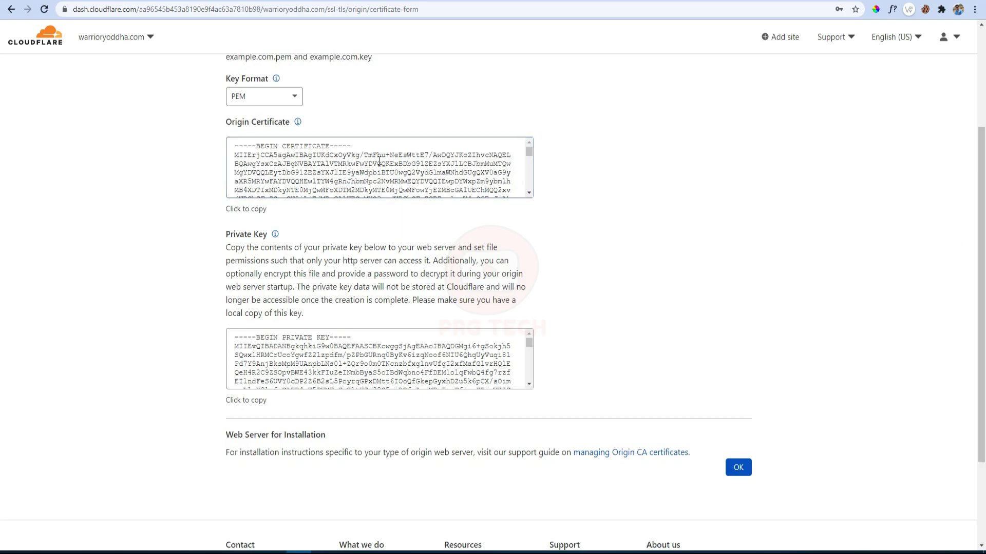
Step: Copy the Cloudflare origin certificate into cPanel's Certificate (CRT) field
scroll(983, 265, up, 1)
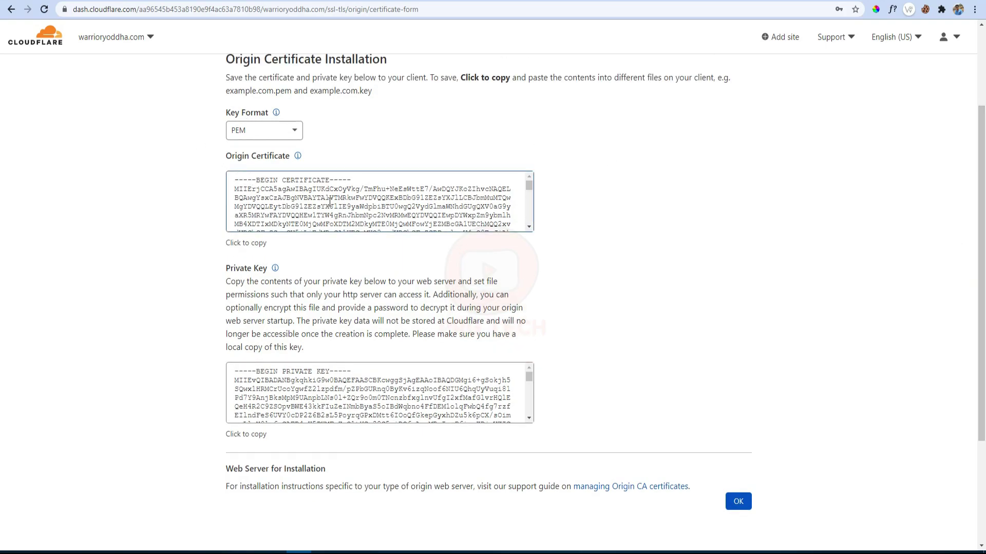
click(256, 243)
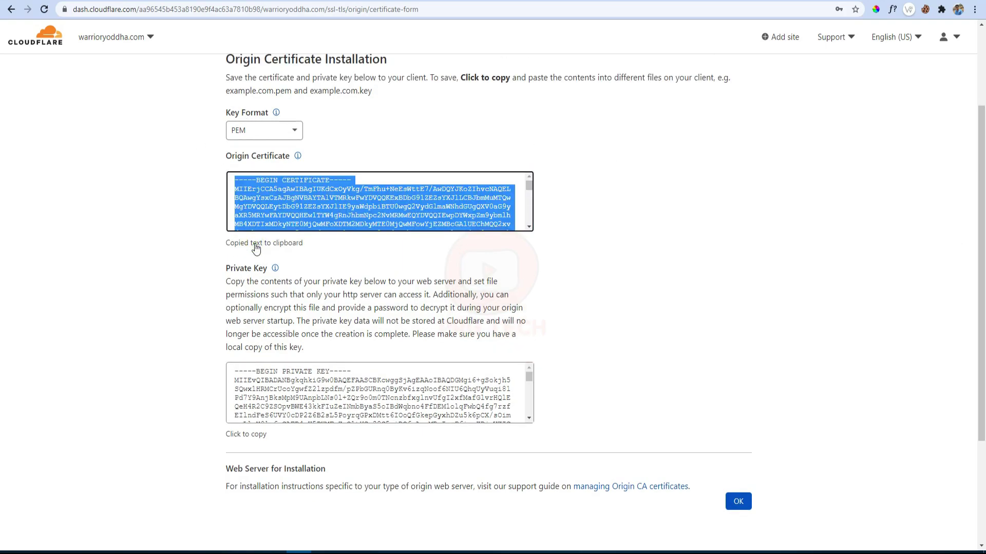
key(ctrl+Tab)
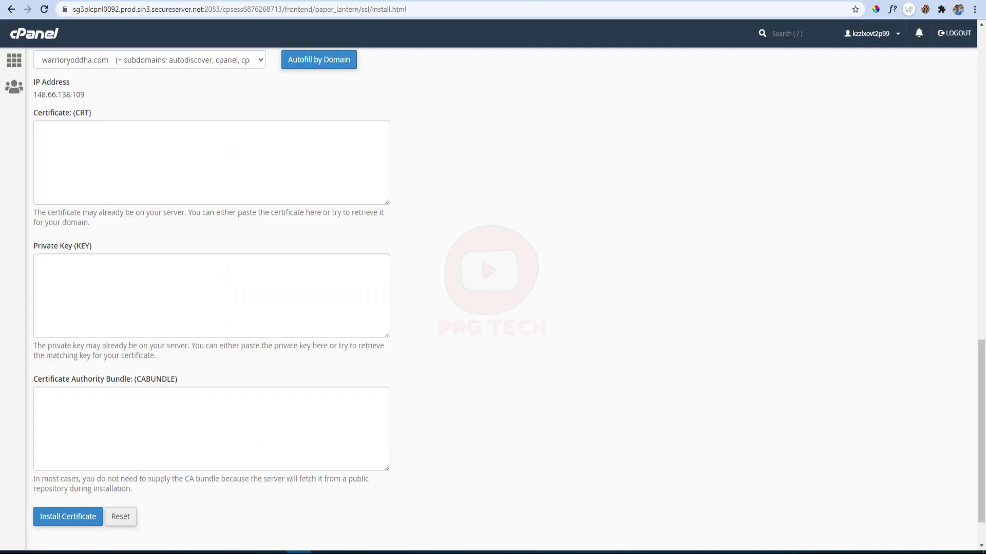
click(108, 160)
key(ctrl+v)
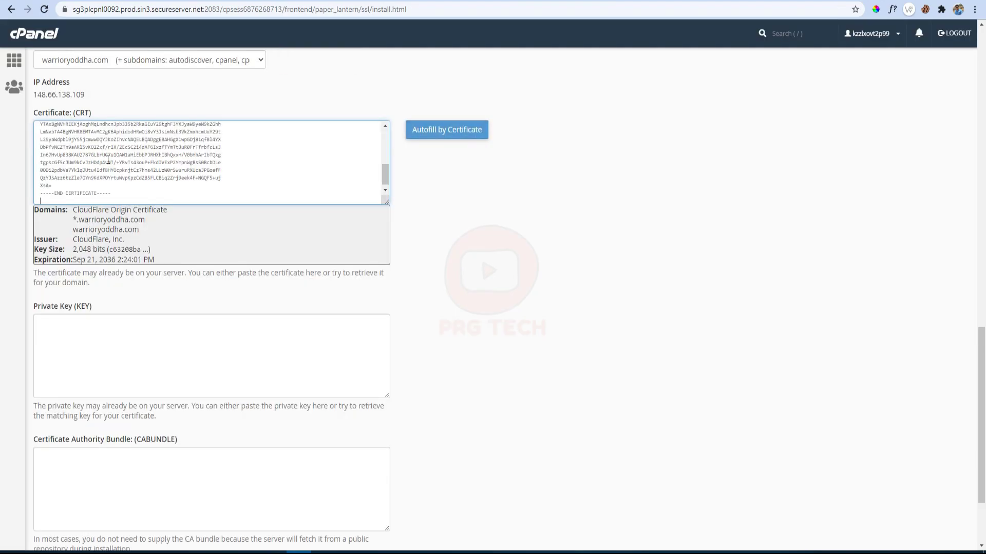
Step: Copy the Cloudflare private key into cPanel's Private Key (KEY) field
key(ctrl+Tab)
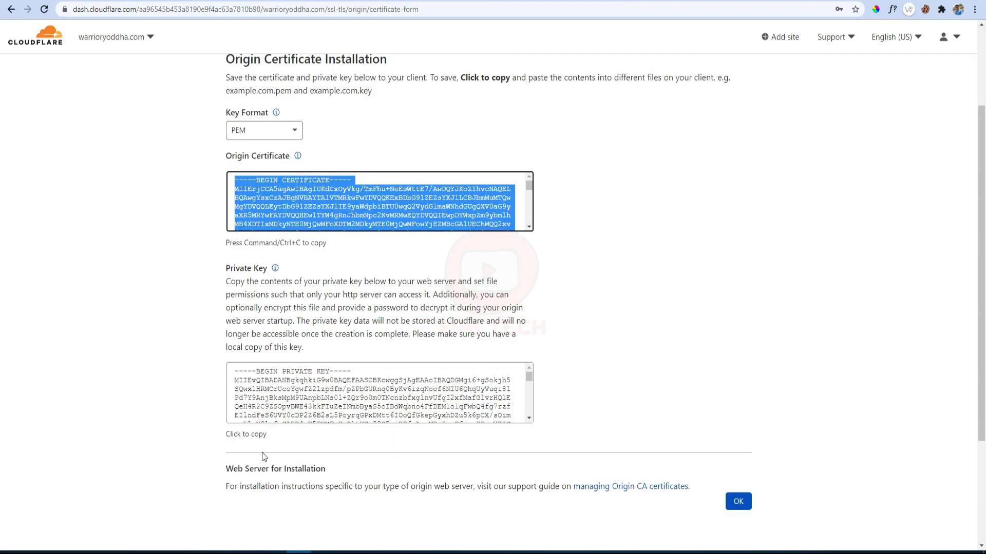
click(251, 434)
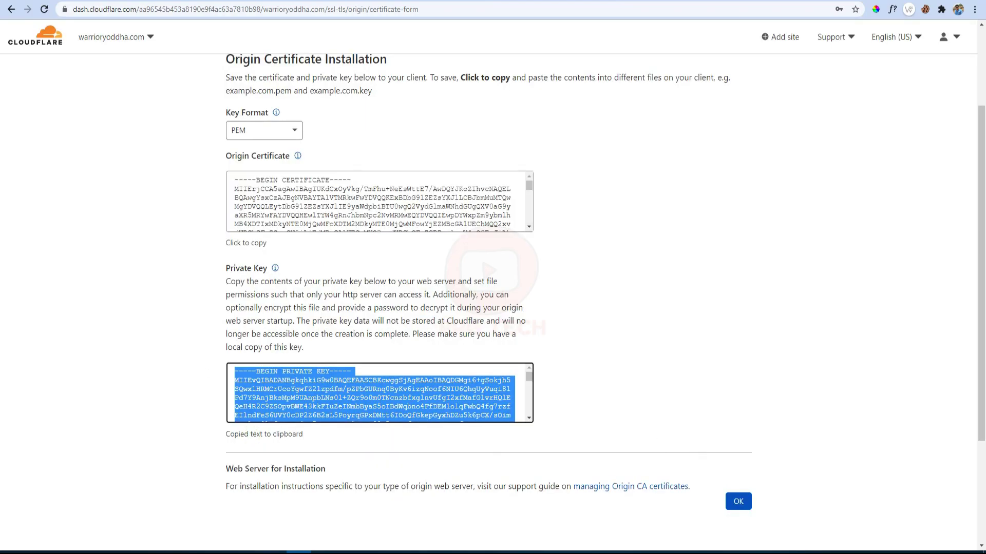
key(ctrl+shift+Tab)
click(154, 340)
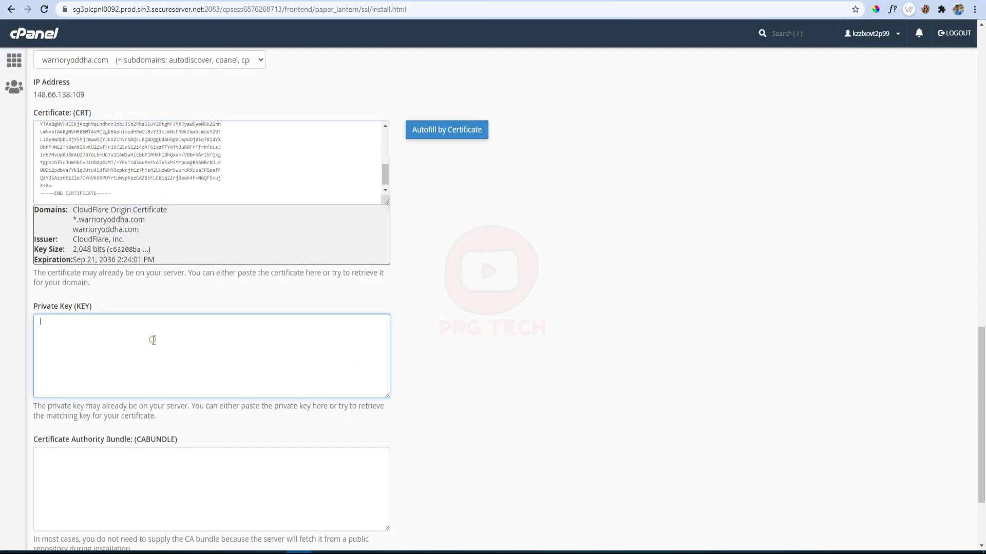
key(ctrl+v)
drag(983, 438, 983, 476)
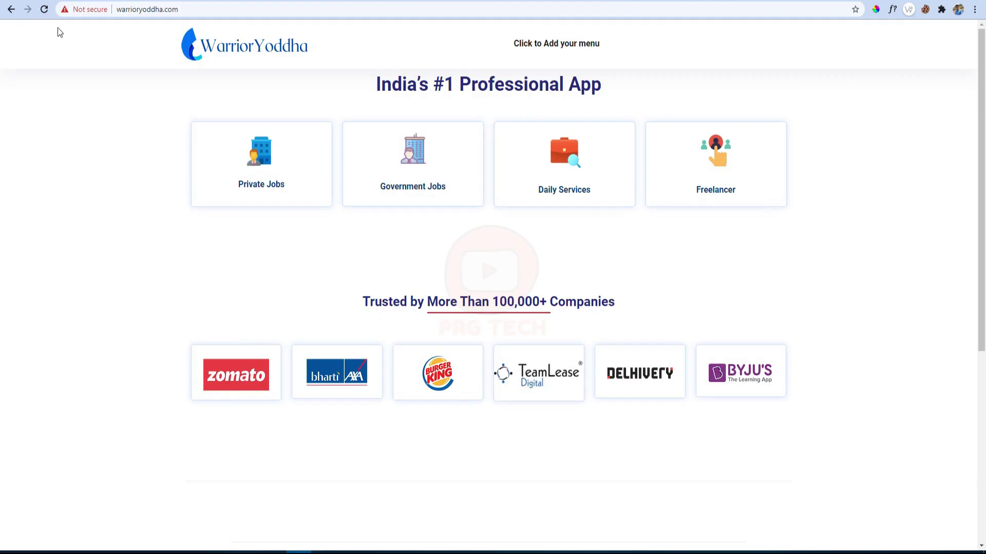
Step: Reload warrioryoddha.com and check via the lock icon that its certificate is issued by Cloudflare
click(45, 9)
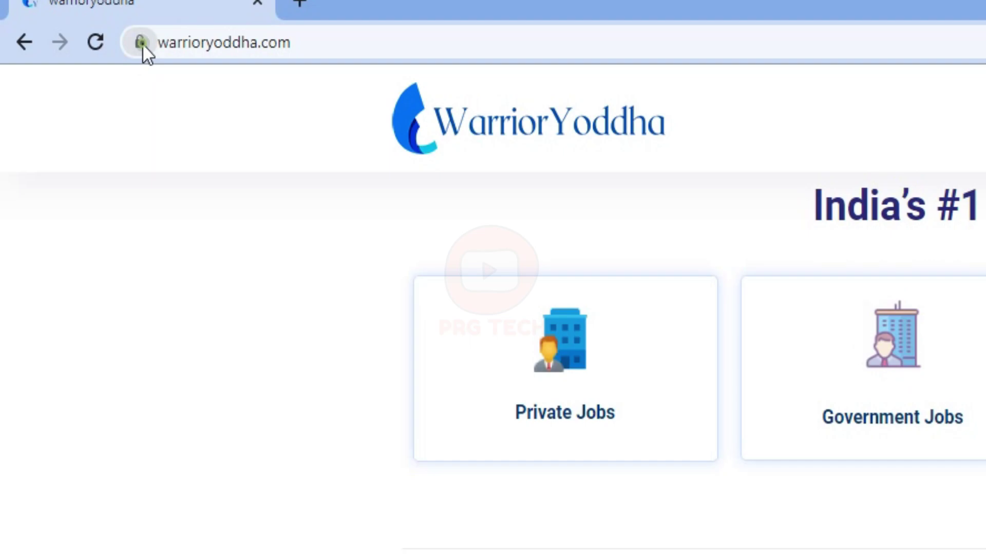
click(77, 19)
click(207, 286)
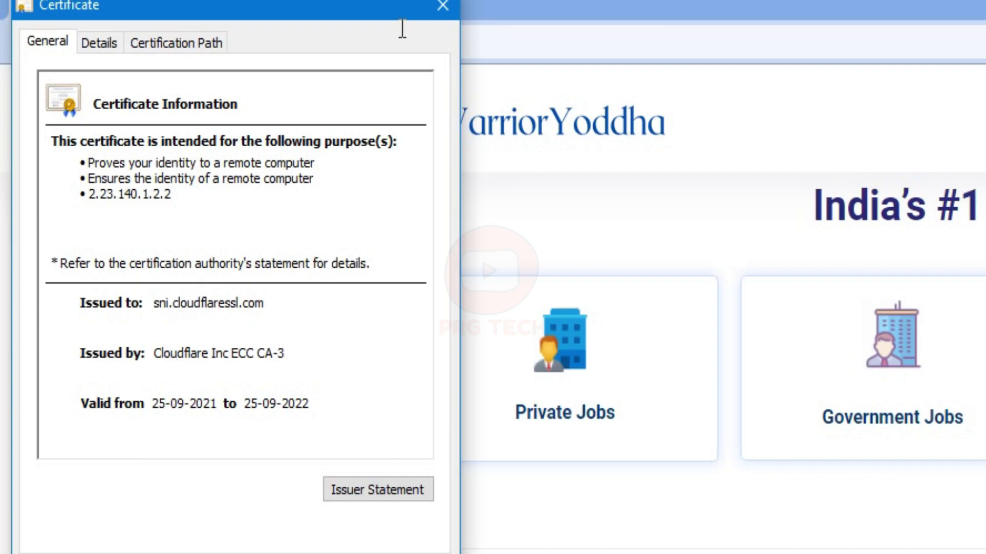
click(450, 7)
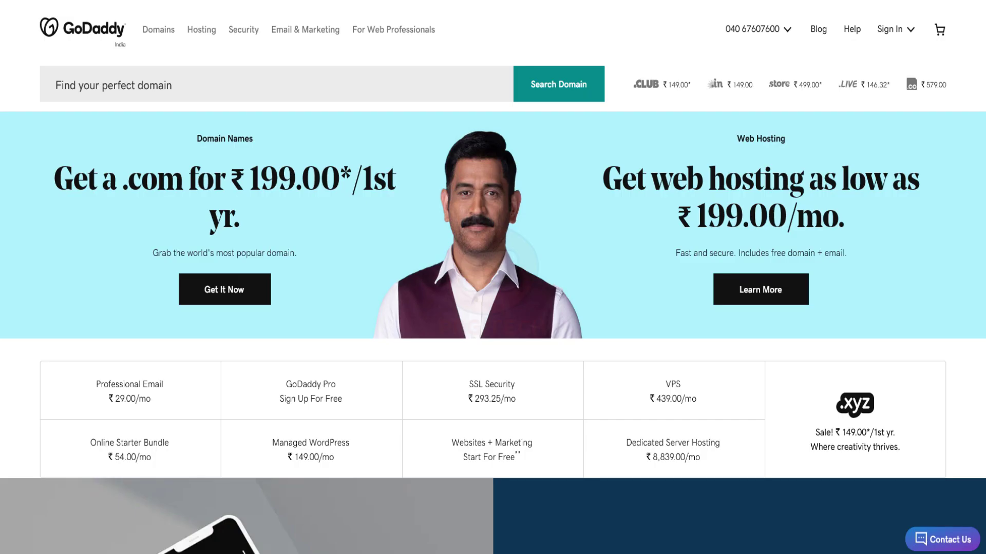